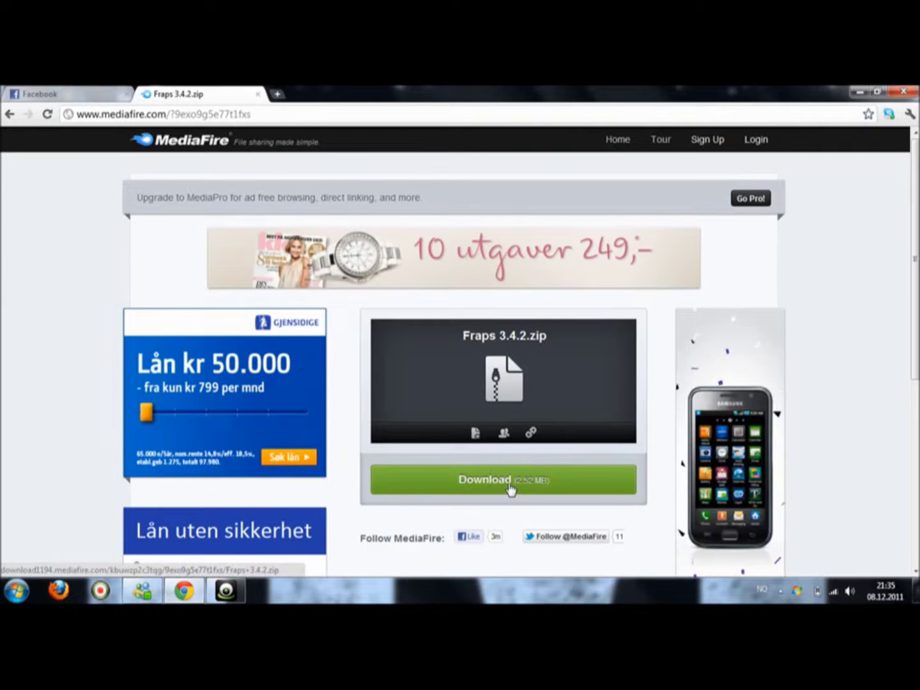
# - Download Fraps 3.4.2.zip from MediaFire and open it from Chrome's download bar
pyautogui.click(312, 114)
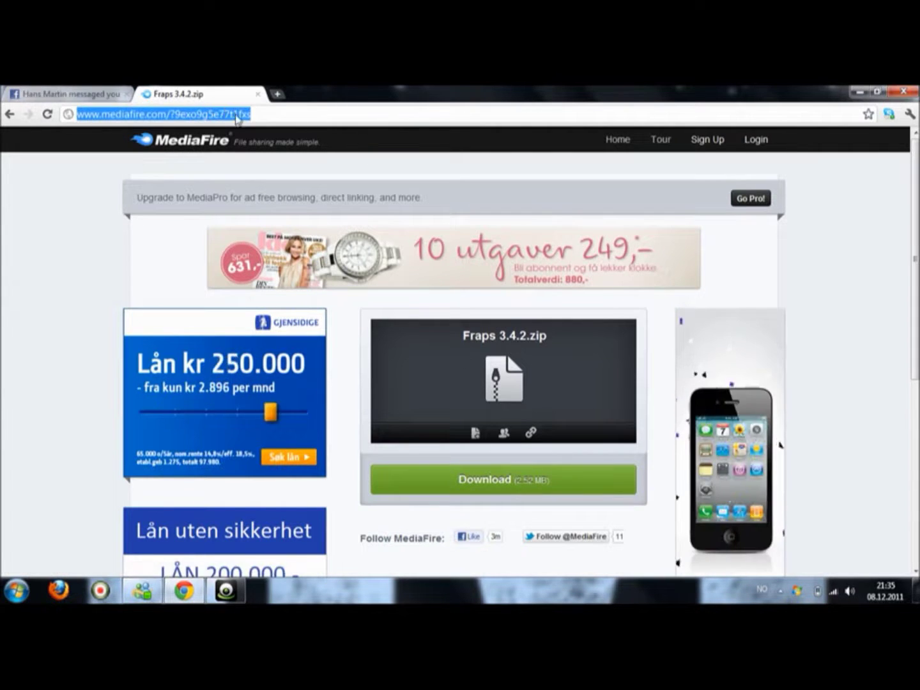
pyautogui.click(249, 115)
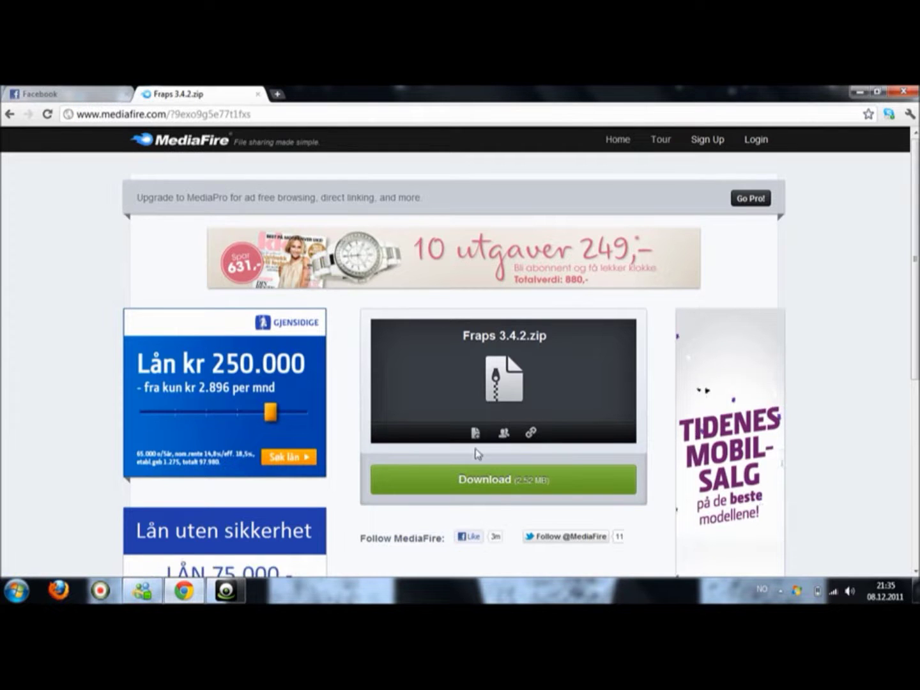
pyautogui.click(544, 486)
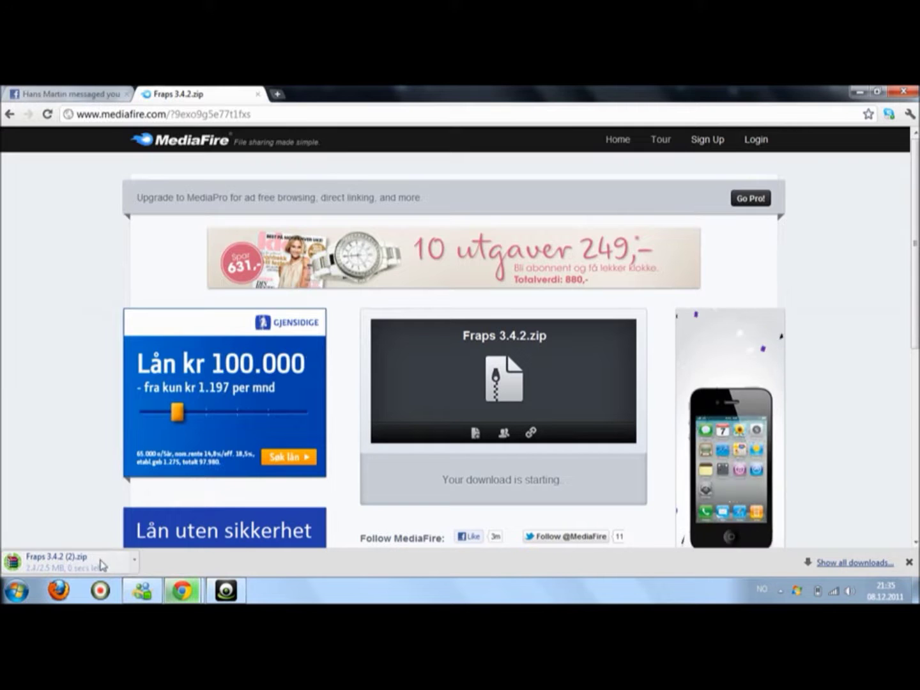
pyautogui.click(132, 565)
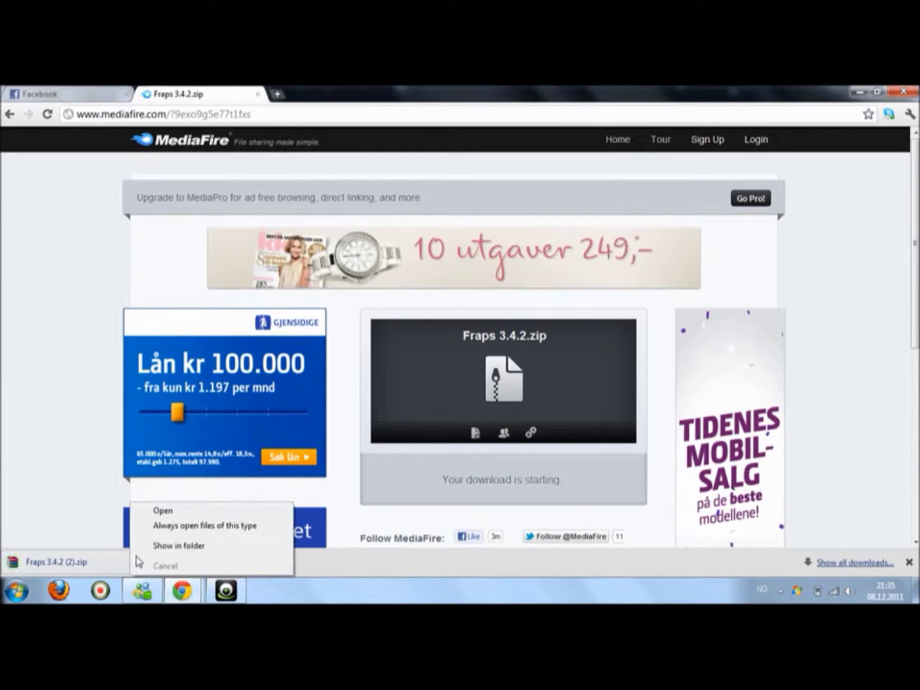
pyautogui.click(90, 554)
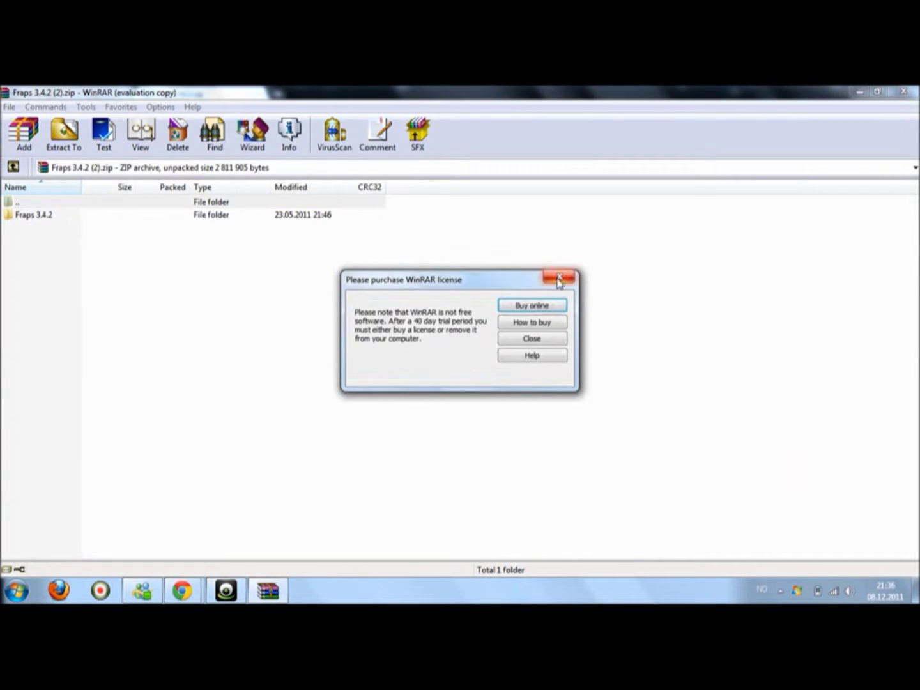
# - Dismiss WinRAR's license reminder and run the Fraps installer inside the Fraps 3.4.2 folder
pyautogui.click(563, 277)
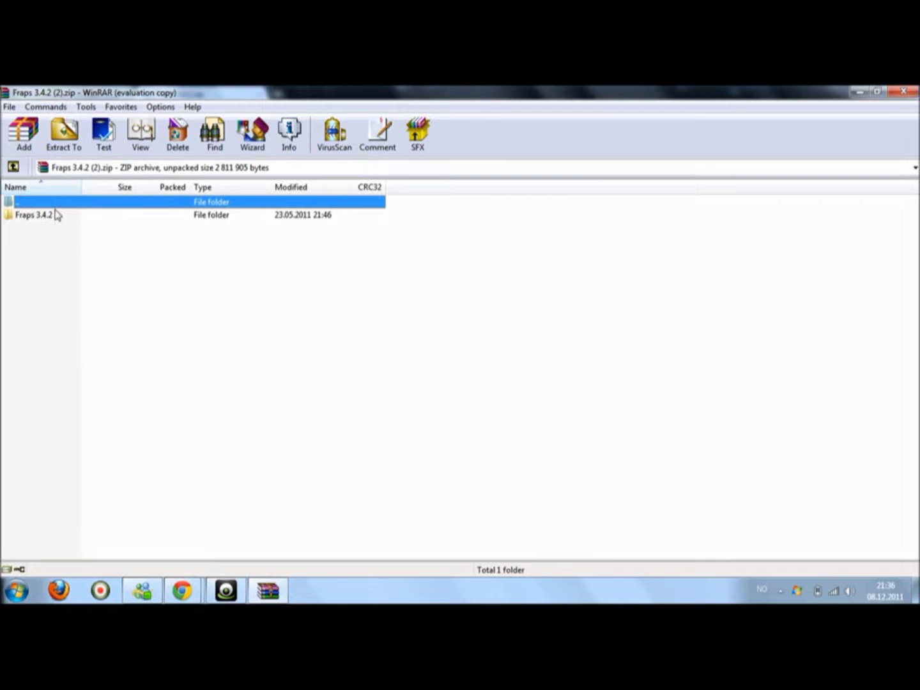
pyautogui.doubleClick(33, 215)
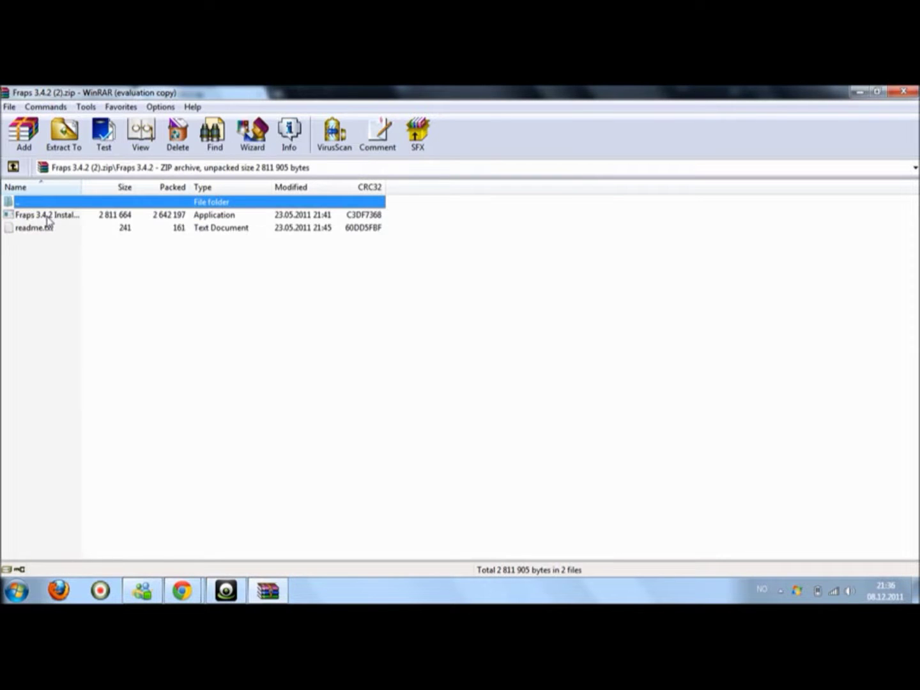
pyautogui.doubleClick(48, 216)
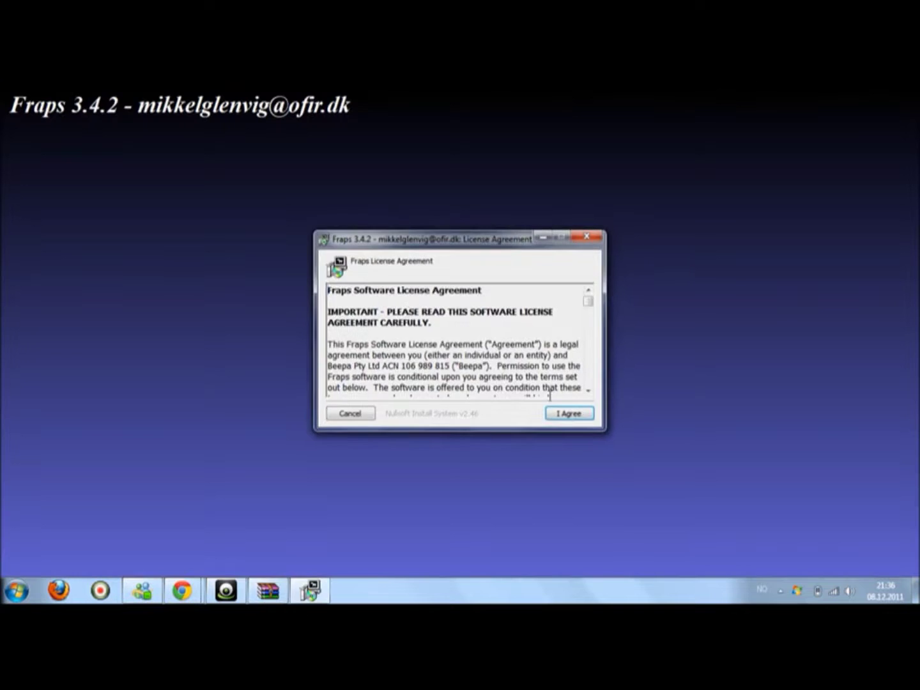
pyautogui.scroll(-5, 587, 347)
pyautogui.scroll(5, 588, 348)
pyautogui.moveTo(590, 300); pyautogui.dragTo(591, 389)
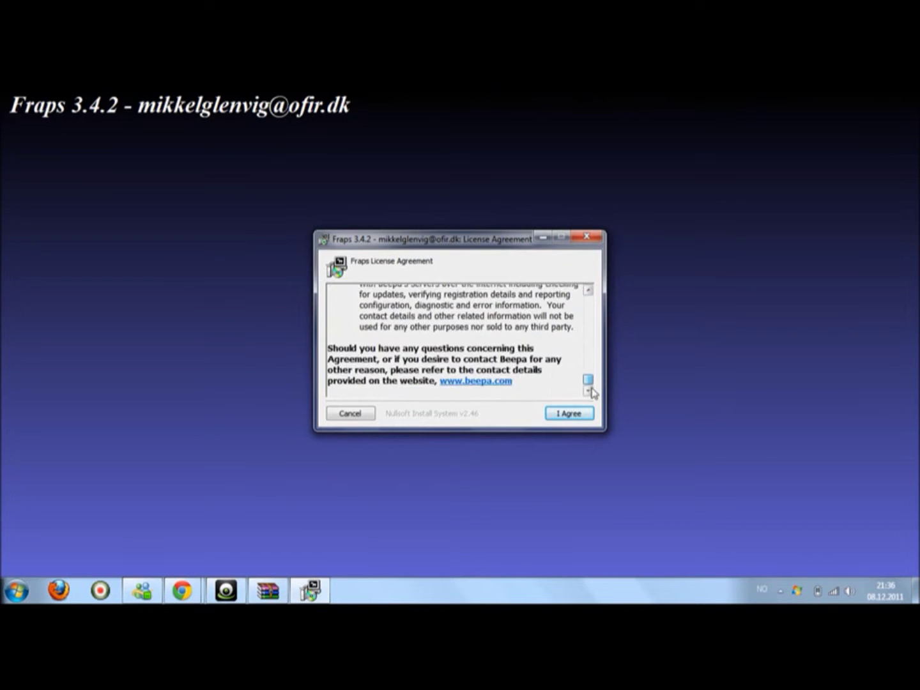
# - Accept the license, install Fraps to the Desktop folder, and close the completed installer
pyautogui.click(566, 419)
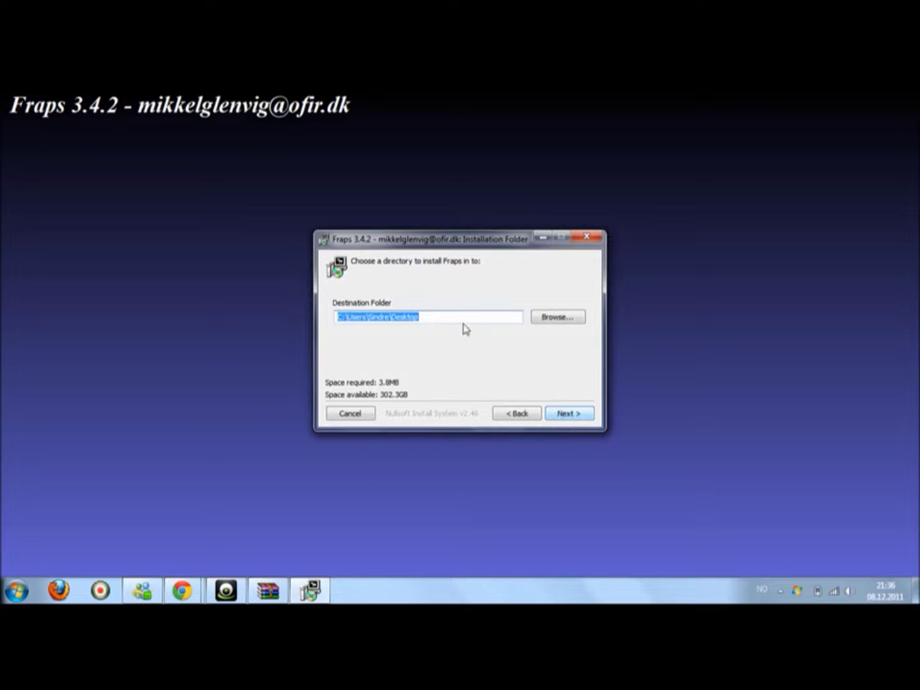
pyautogui.click(552, 321)
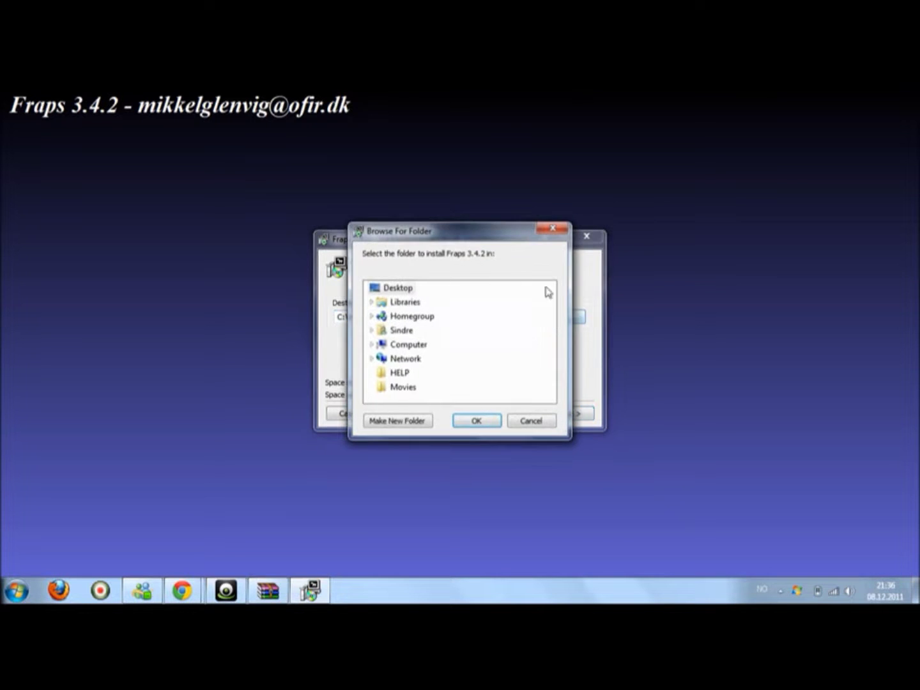
pyautogui.click(477, 422)
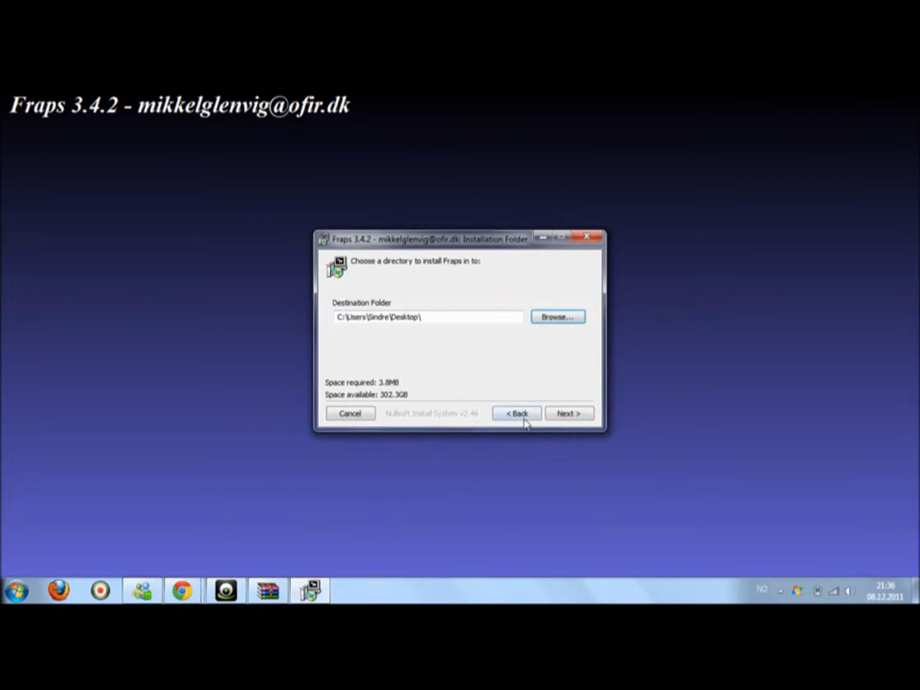
pyautogui.click(566, 414)
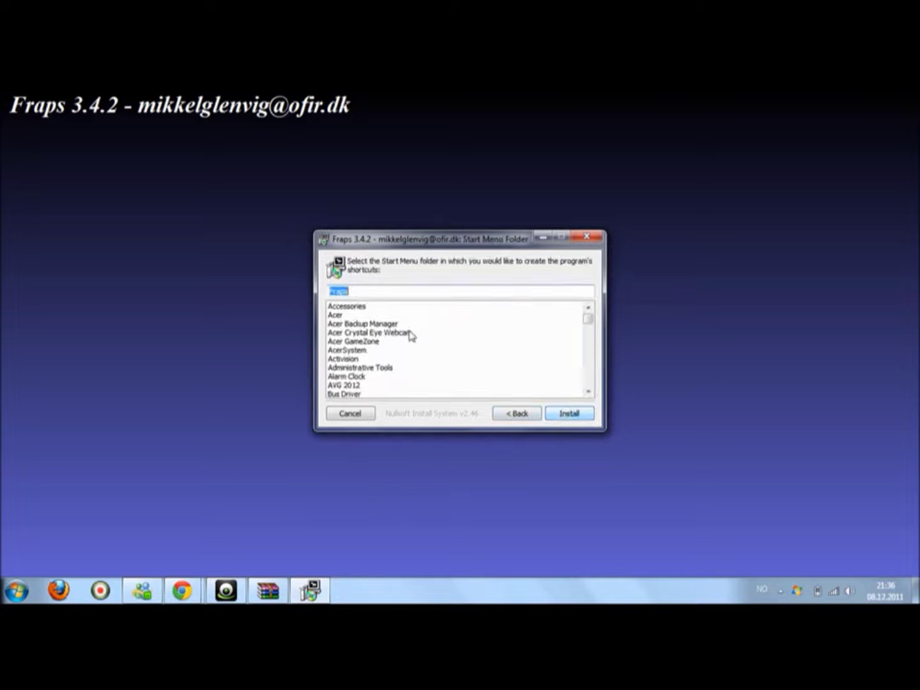
pyautogui.click(579, 419)
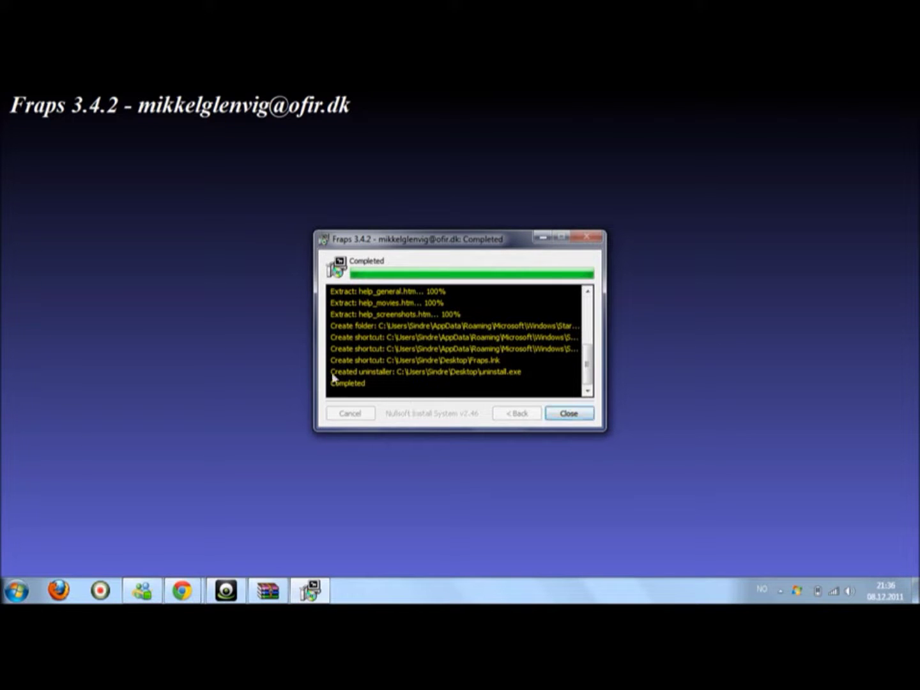
pyautogui.click(562, 413)
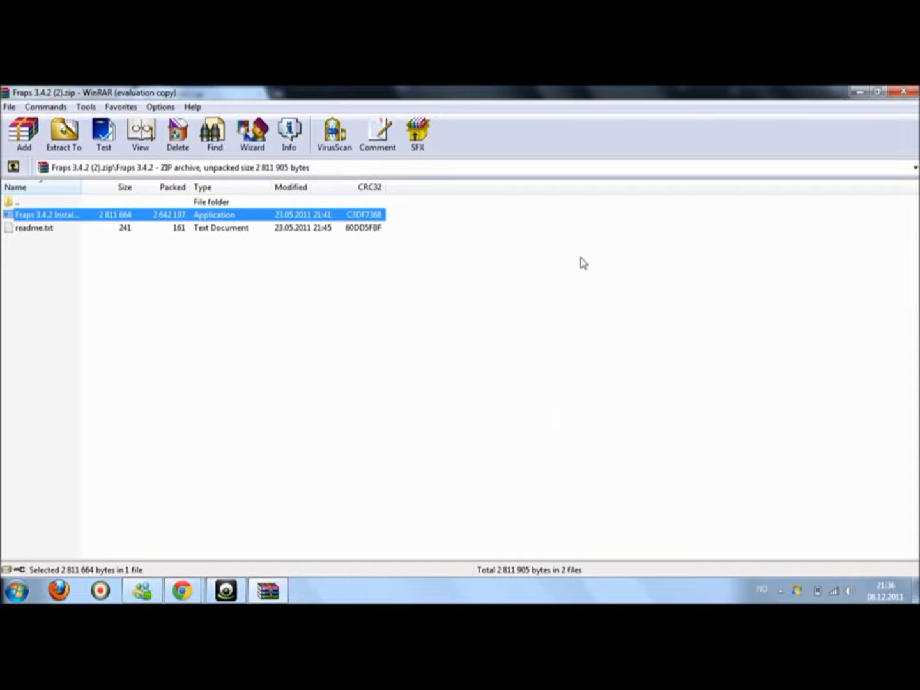
# - Switch to the Windows desktop with Alt+Tab and launch the Fraps shortcut
pyautogui.hotkey('alt', 'Tab')
pyautogui.press('Tab')
pyautogui.press('Tab')
pyautogui.press('Tab')
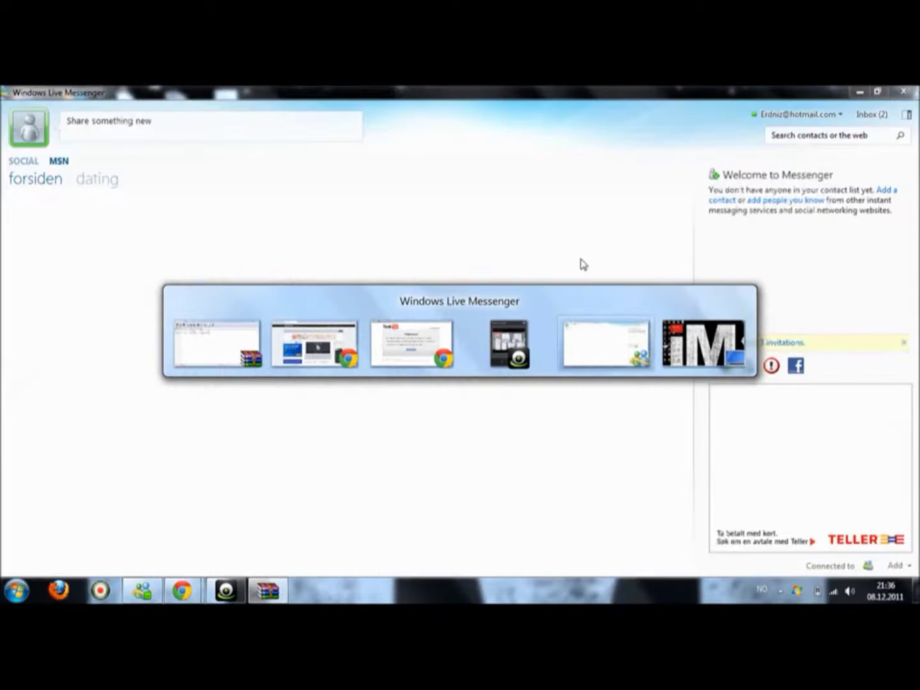
pyautogui.press('Tab')
pyautogui.press('Tab')
pyautogui.press('Tab')
pyautogui.press('Tab')
pyautogui.press('Tab')
pyautogui.press('Tab')
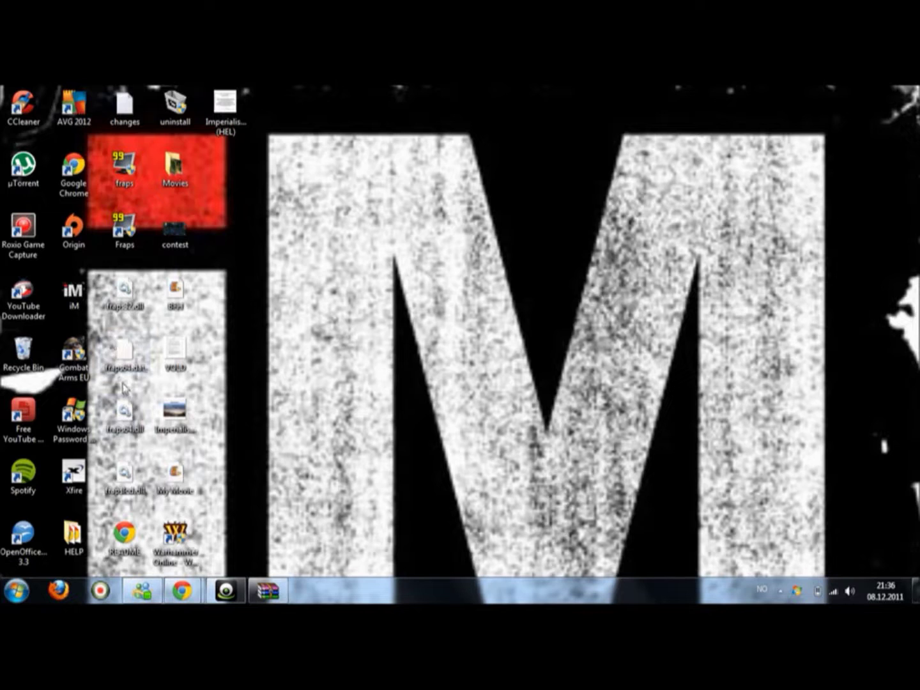
pyautogui.click(116, 240)
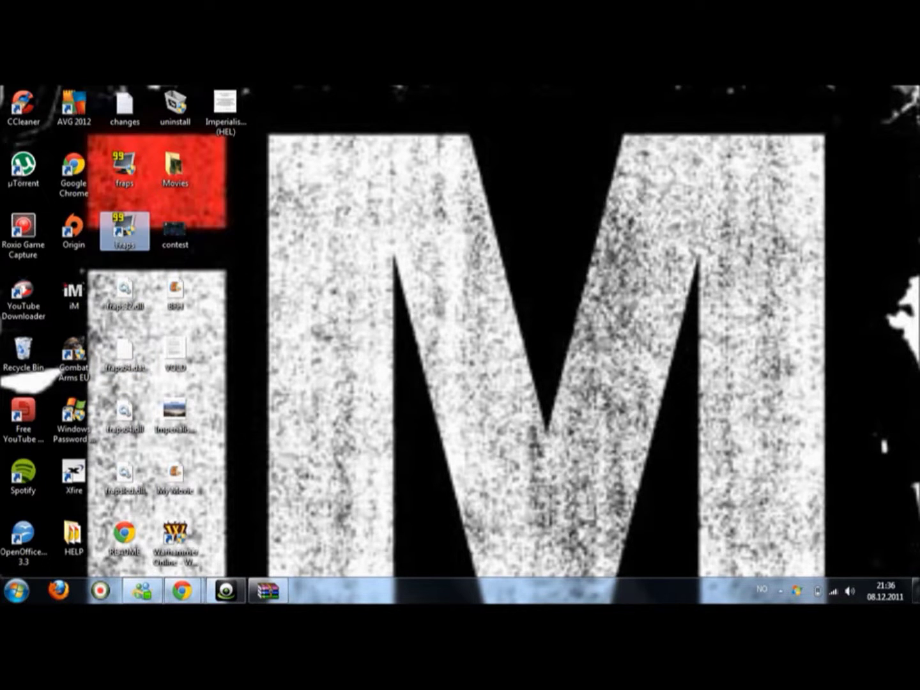
pyautogui.click(520, 371)
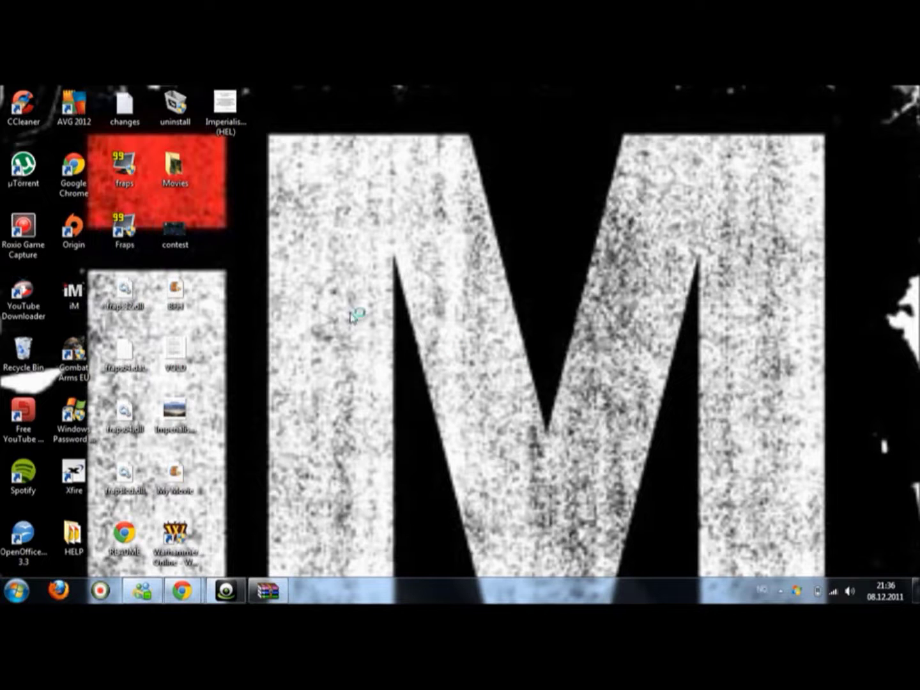
# - Check the FPS and Movies settings tabs, return to FPS, then close the Fraps window
pyautogui.click(373, 293)
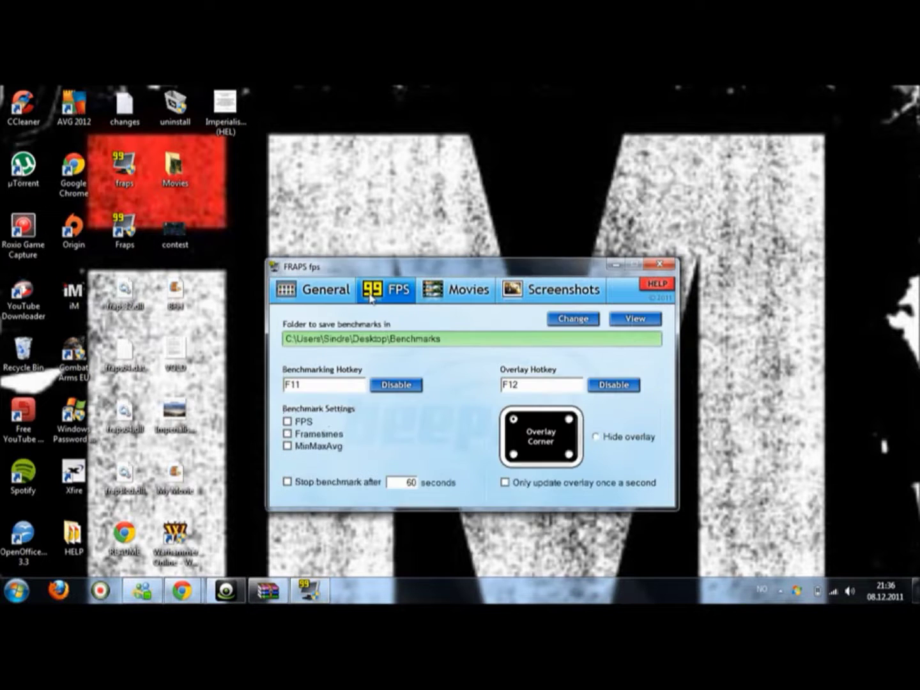
pyautogui.click(346, 295)
pyautogui.click(469, 292)
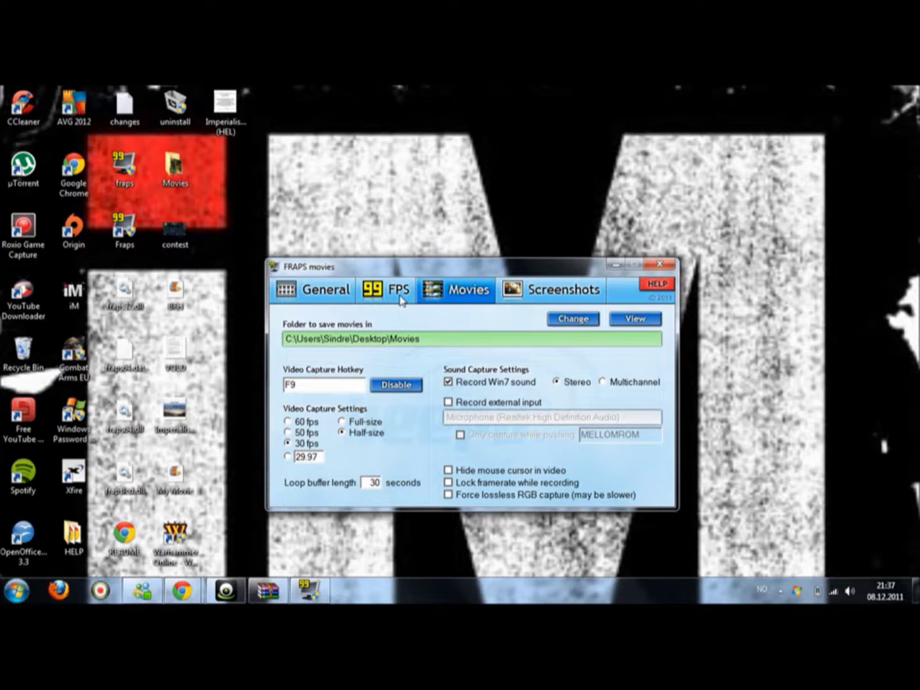
pyautogui.click(400, 300)
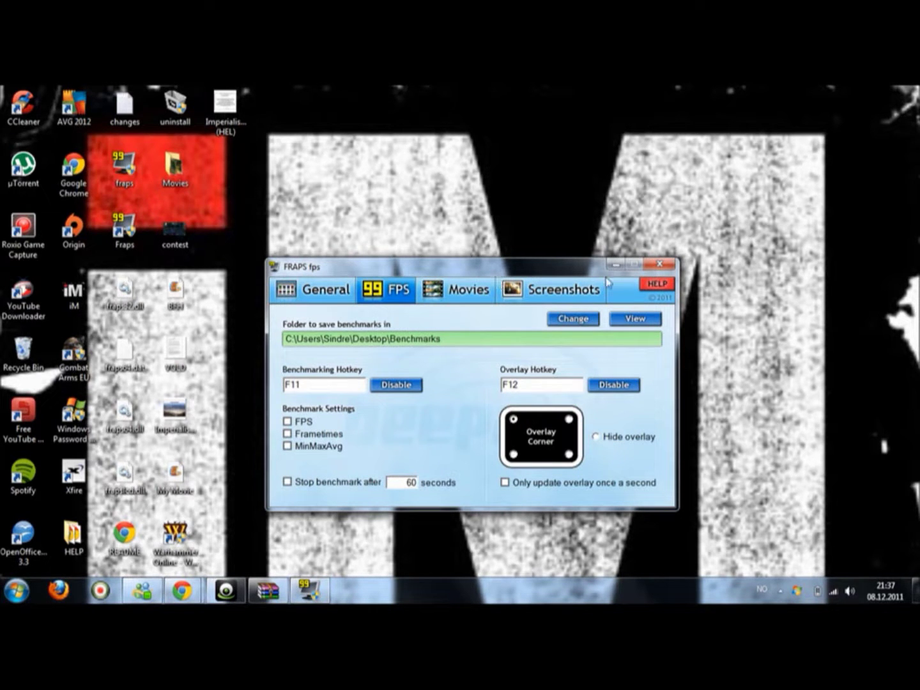
pyautogui.click(659, 264)
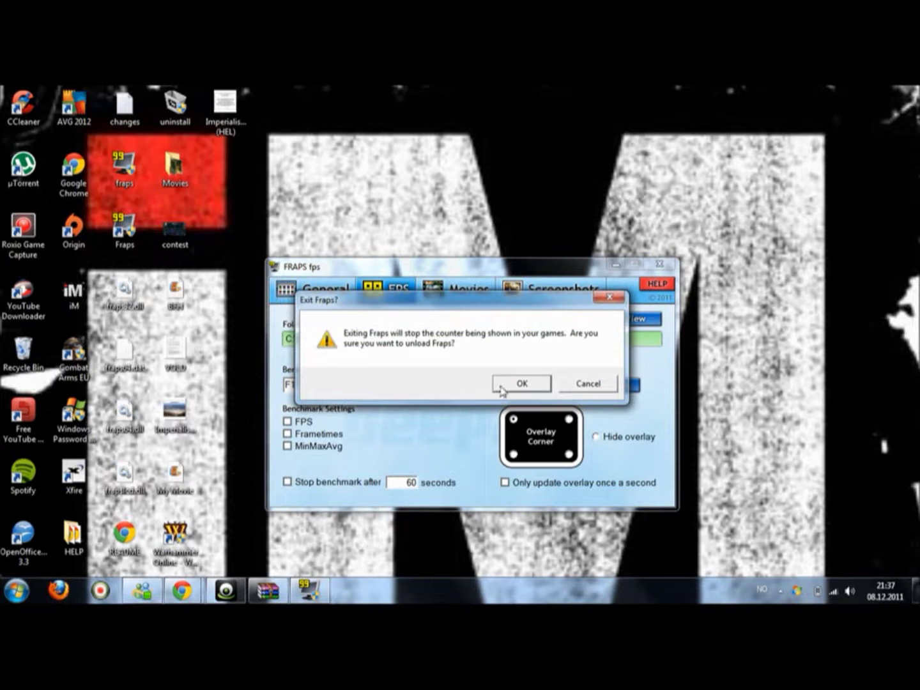
# - Confirm the Exit Fraps prompt and close the WinRAR archive window from the taskbar
pyautogui.click(501, 391)
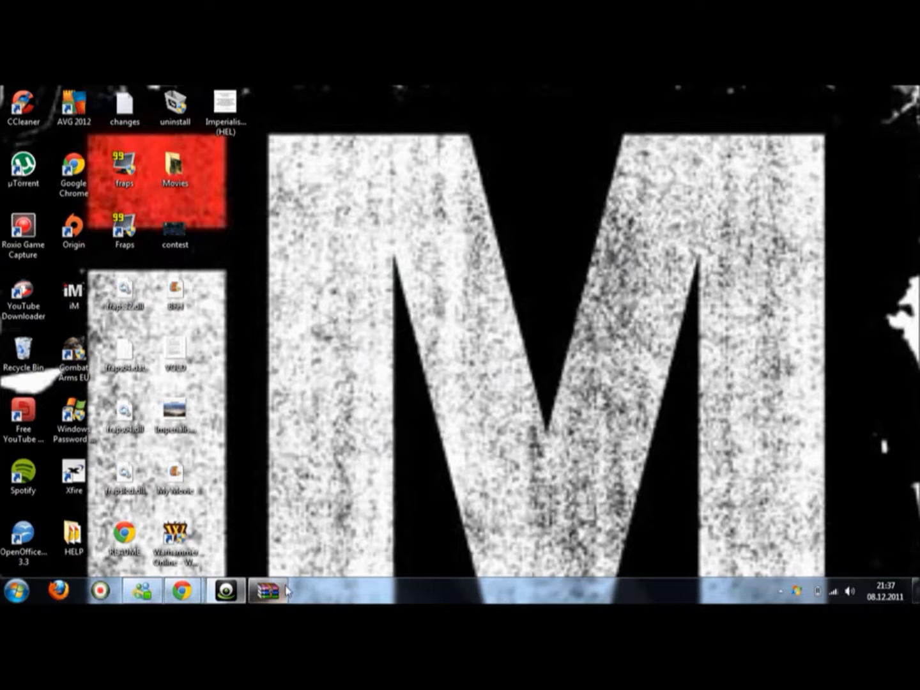
pyautogui.moveTo(268, 591)
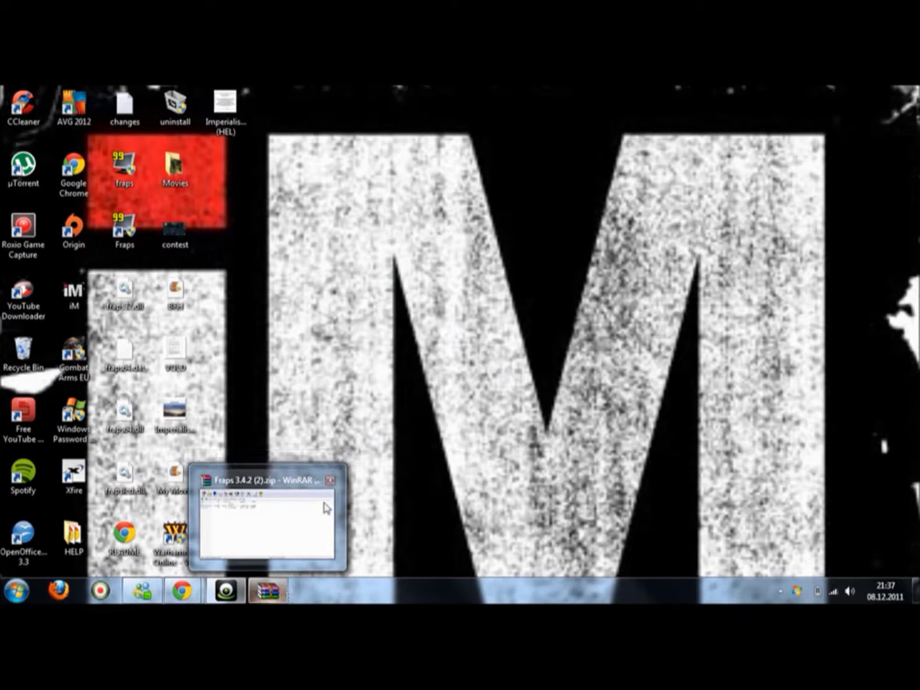
pyautogui.moveTo(267, 517)
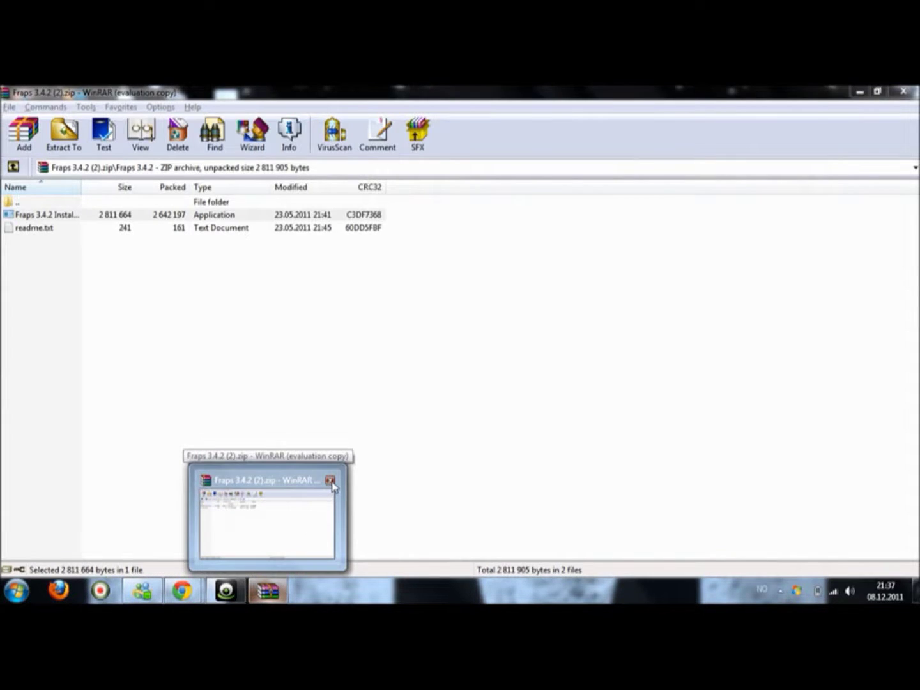
pyautogui.click(331, 481)
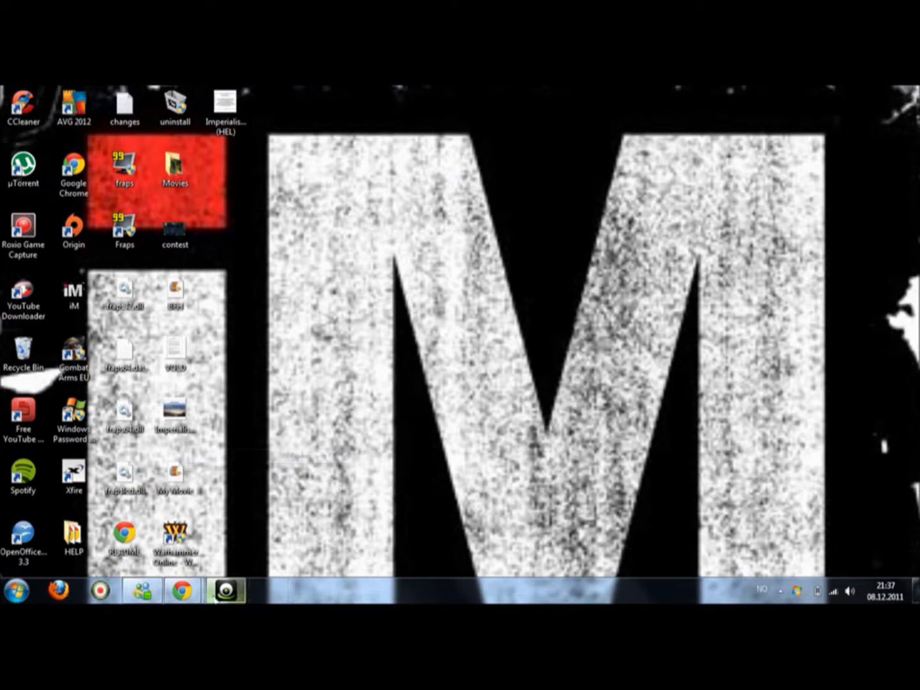